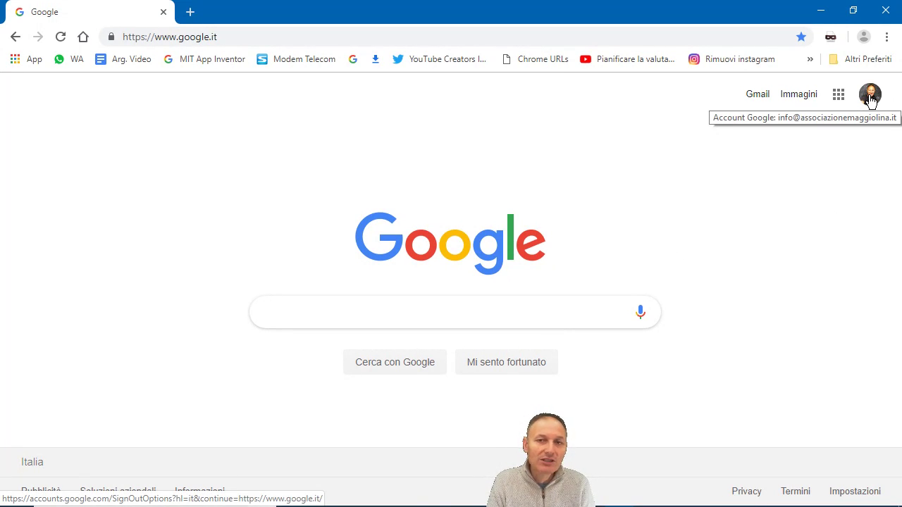
# Open the Google Account page from the avatar menu on Google Search
pyautogui.click(871, 101)
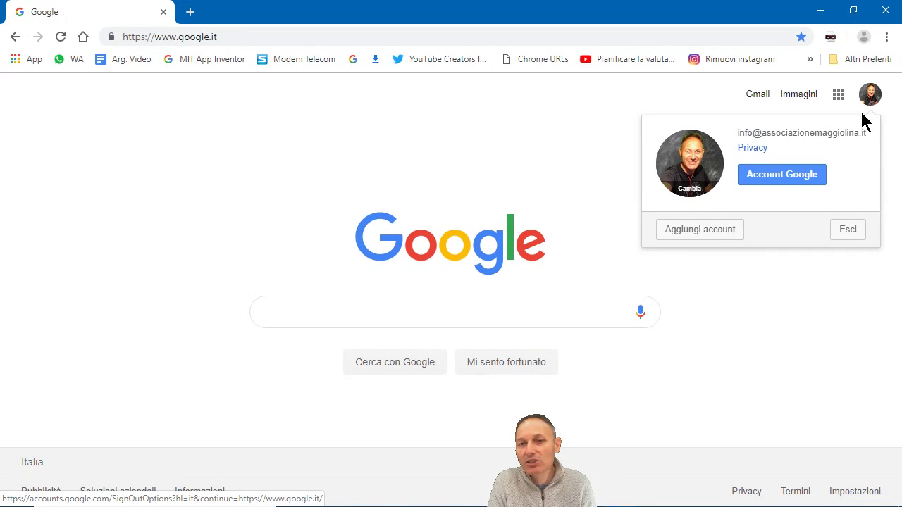
pyautogui.click(779, 180)
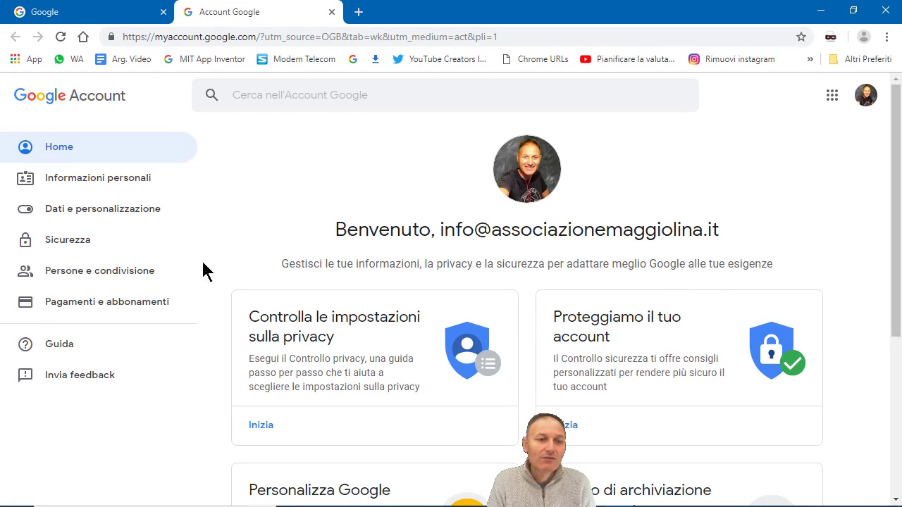
# Go to Sicurezza and find two-step verification listed as active under Accesso a Google
pyautogui.click(54, 245)
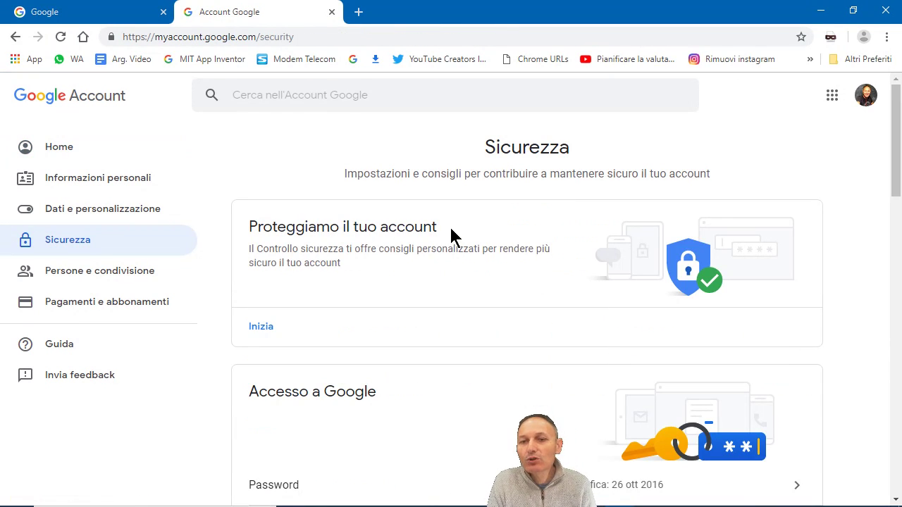
pyautogui.scroll(-2, 447, 217)
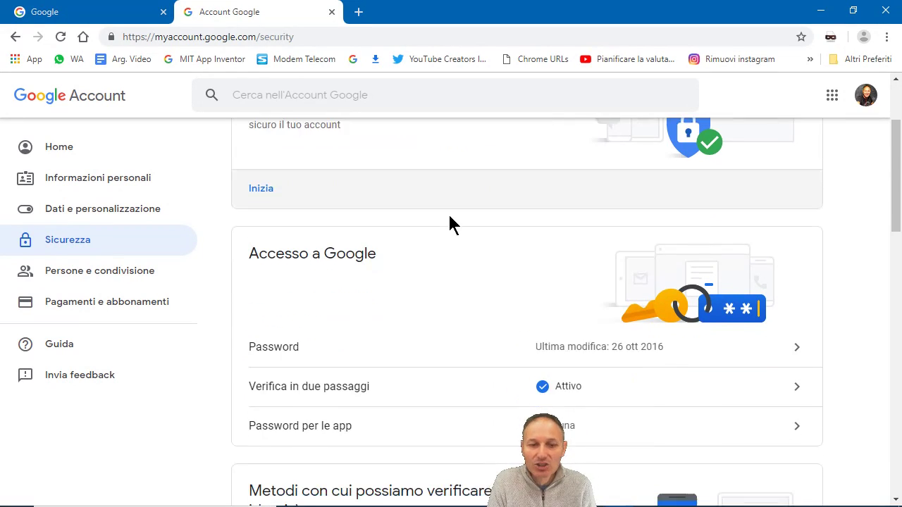
pyautogui.scroll(-2, 451, 223)
pyautogui.scroll(1, 356, 254)
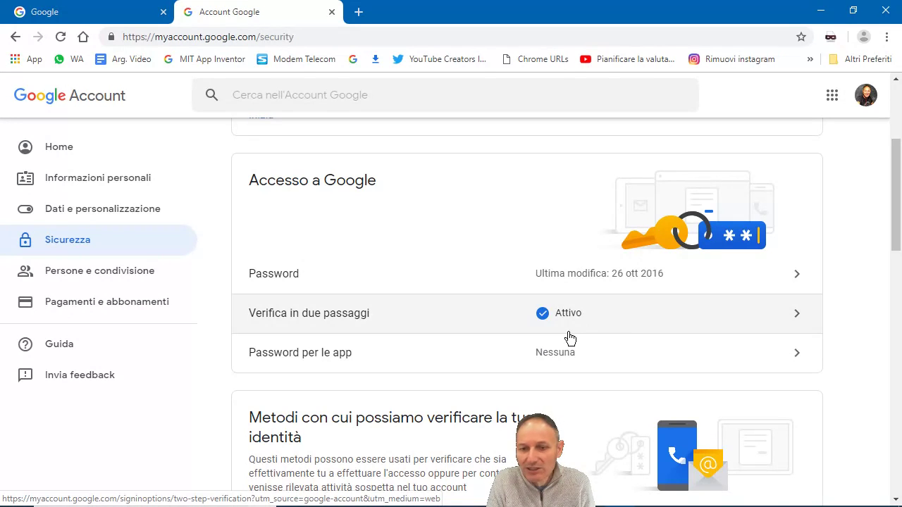
# Open Verifica in due passaggi and re-confirm the account password
pyautogui.click(674, 317)
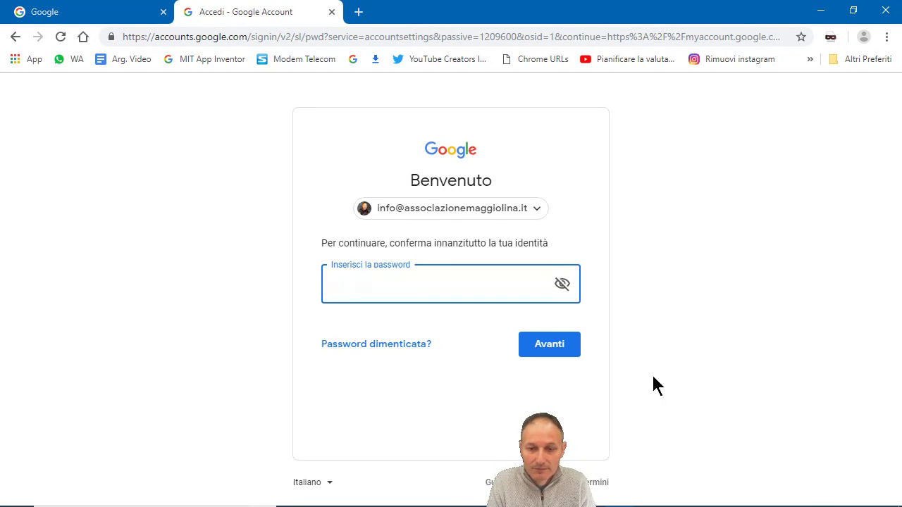
pyautogui.click(533, 351)
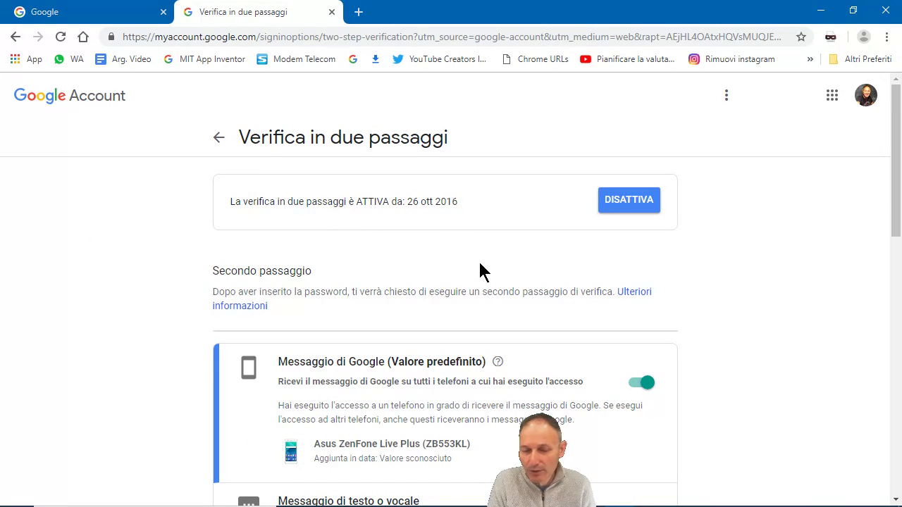
pyautogui.scroll(-1, 479, 268)
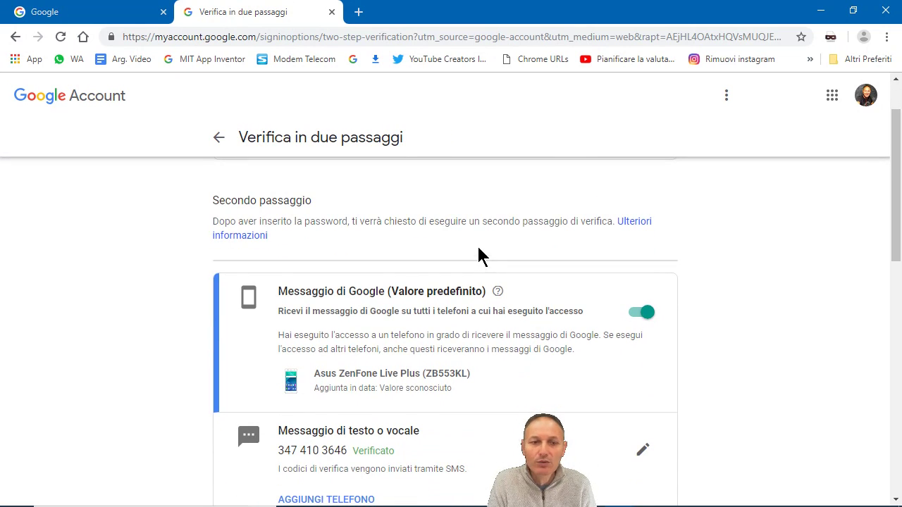
pyautogui.scroll(-1, 480, 247)
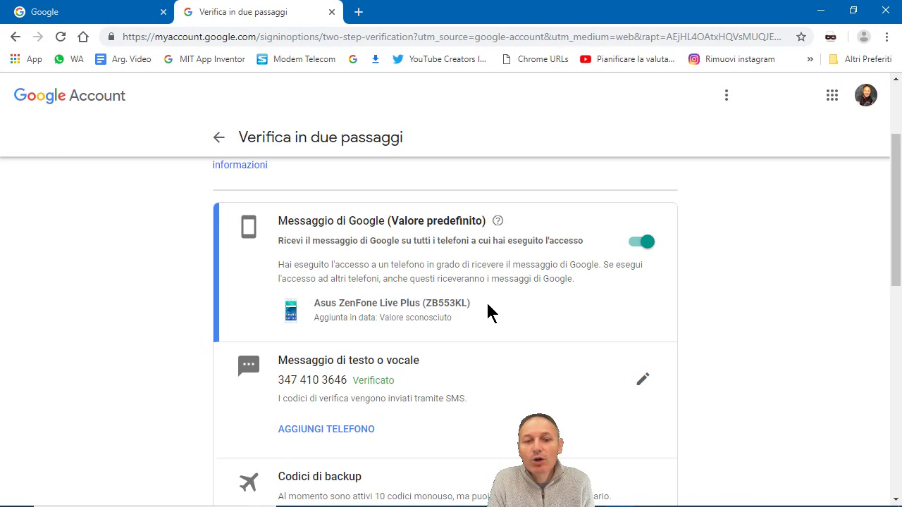
pyautogui.scroll(-1, 491, 313)
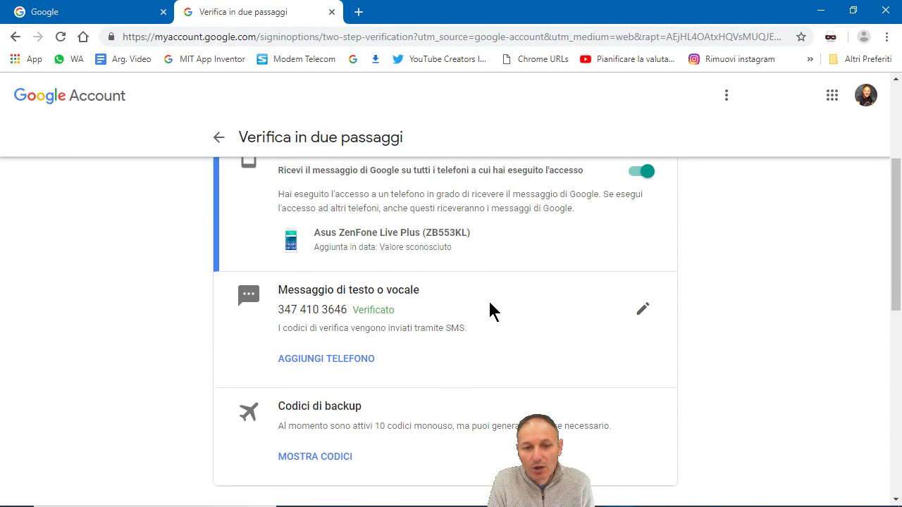
pyautogui.scroll(1, 513, 332)
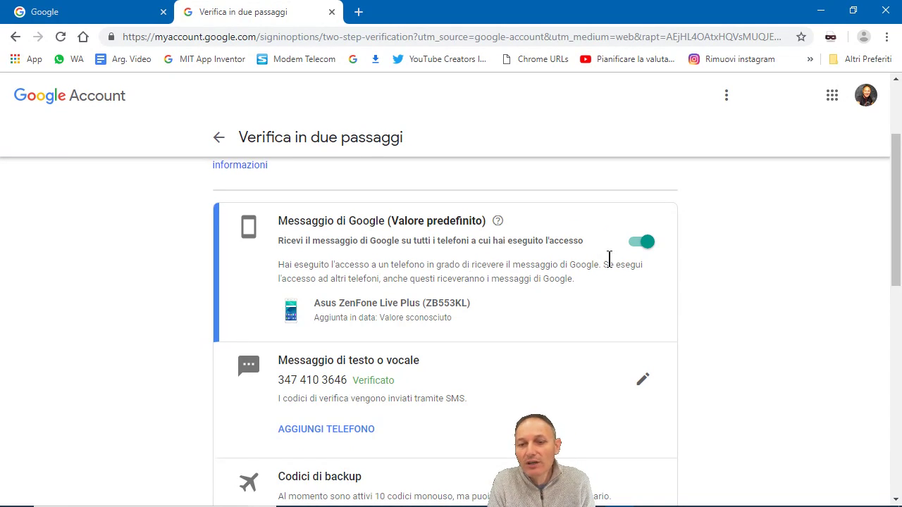
pyautogui.scroll(-2, 606, 272)
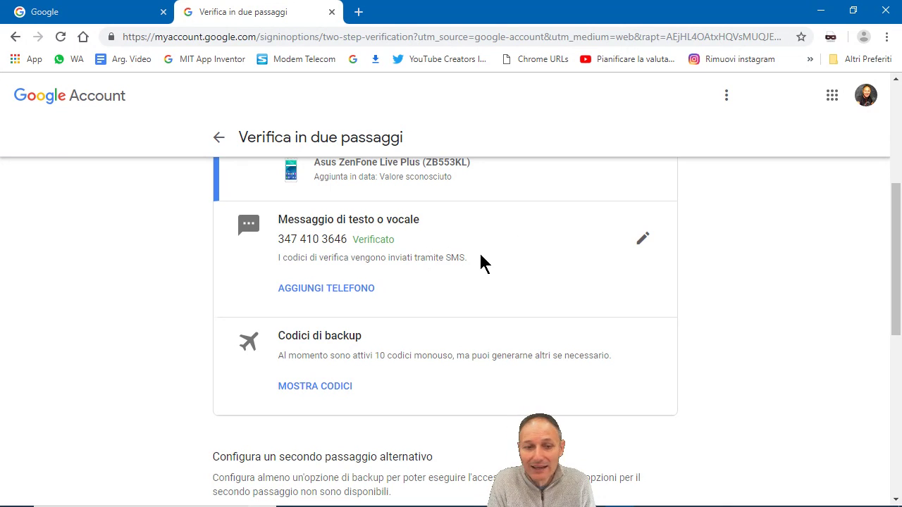
pyautogui.scroll(-1, 499, 264)
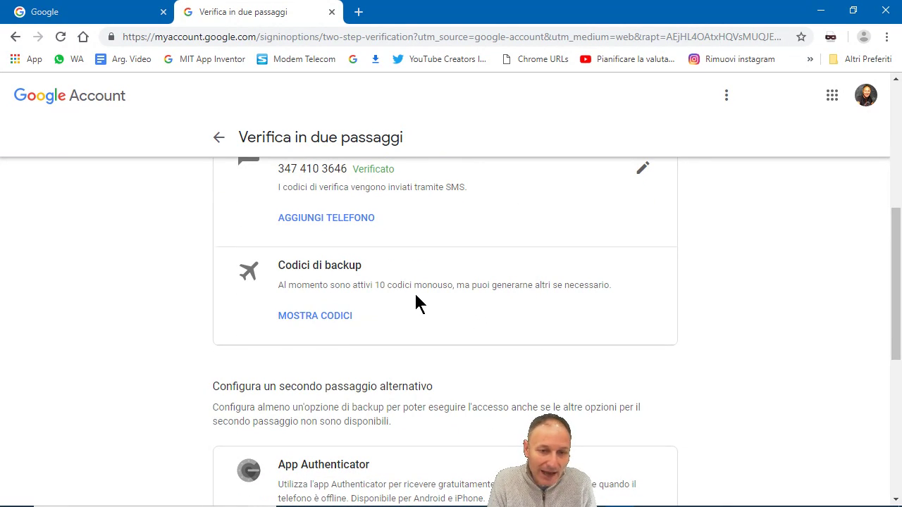
pyautogui.scroll(-2, 454, 310)
pyautogui.scroll(-1, 455, 311)
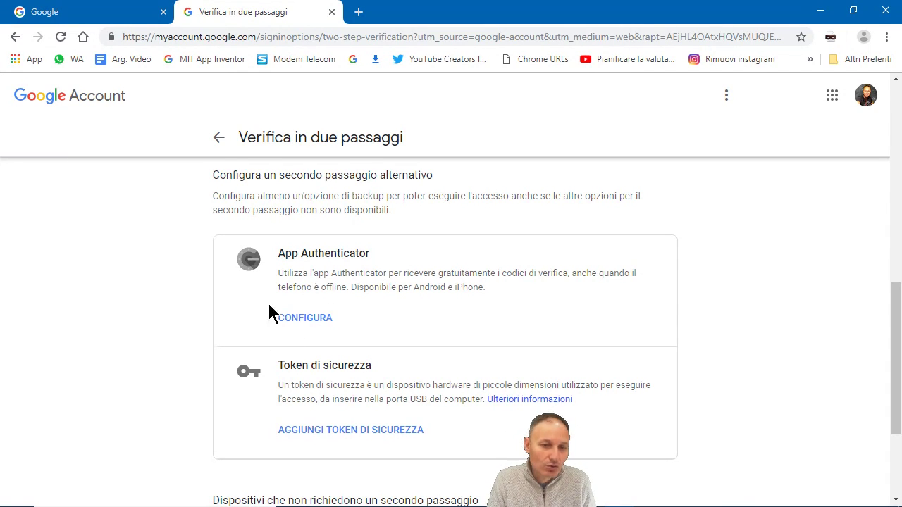
# Start App Authenticator setup with CONFIGURA, keeping Android as the phone type
pyautogui.click(315, 323)
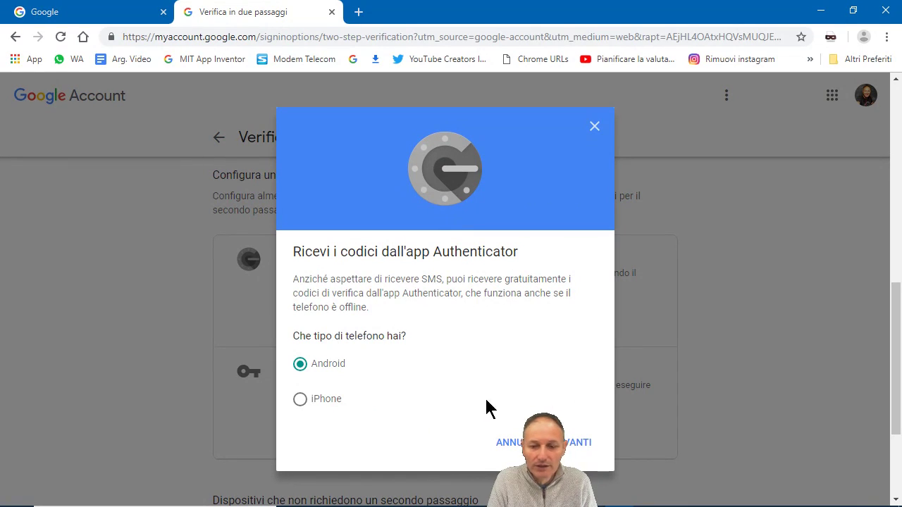
pyautogui.click(568, 444)
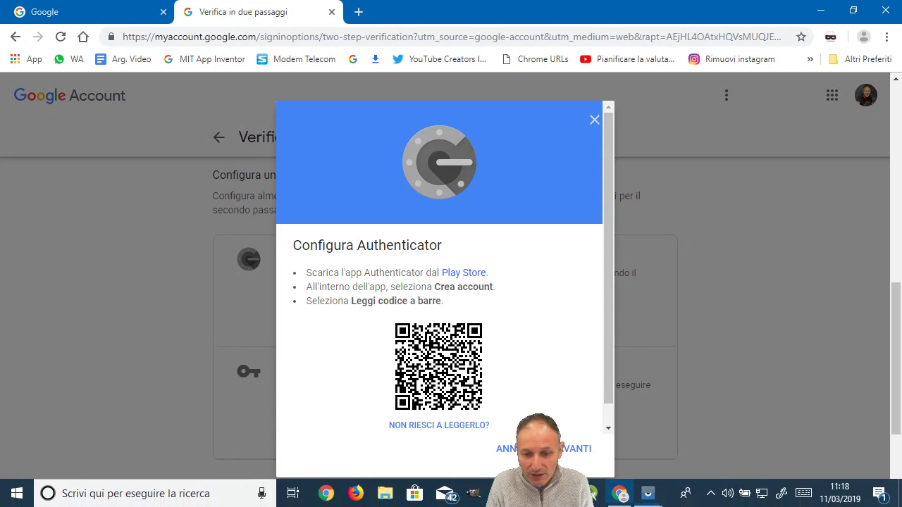
# Scan the QR code with the phone's Authenticator app in Vysor, then continue to code entry
pyautogui.click(645, 497)
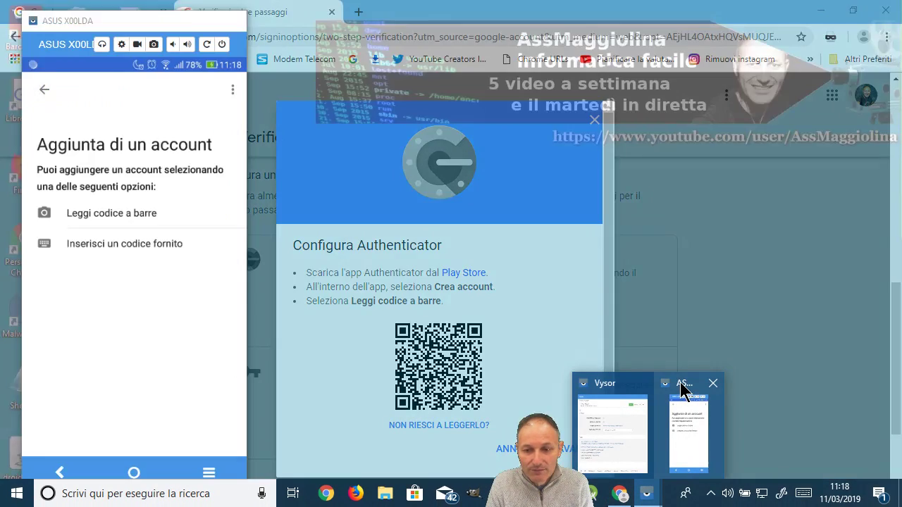
pyautogui.click(680, 388)
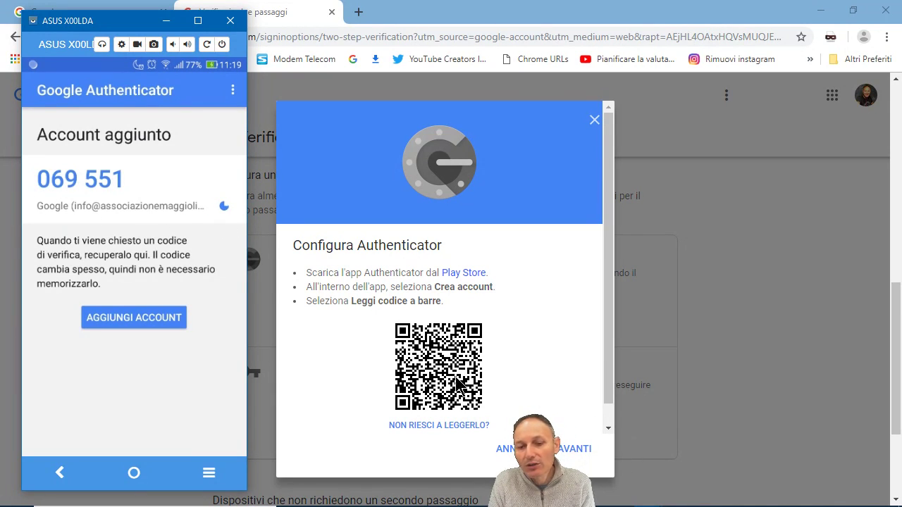
pyautogui.click(580, 458)
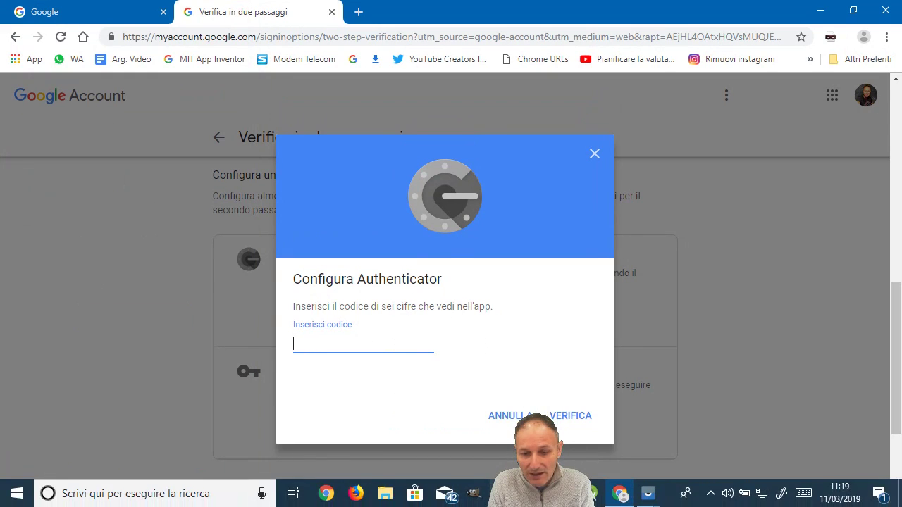
pyautogui.click(649, 494)
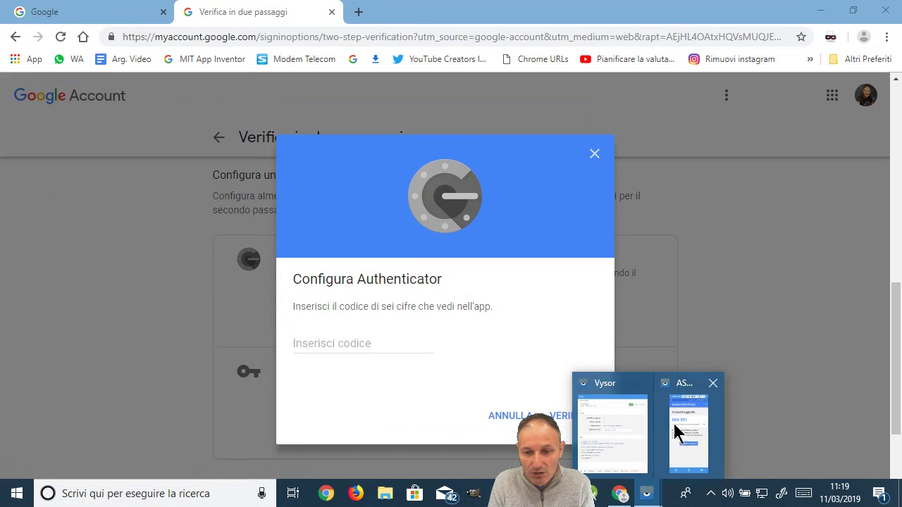
pyautogui.click(682, 395)
pyautogui.click(682, 395)
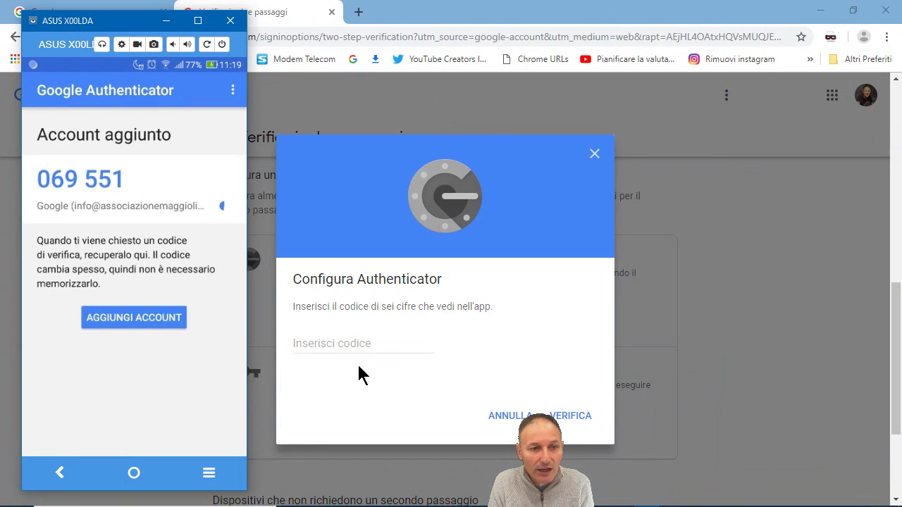
pyautogui.click(328, 351)
pyautogui.click(332, 346)
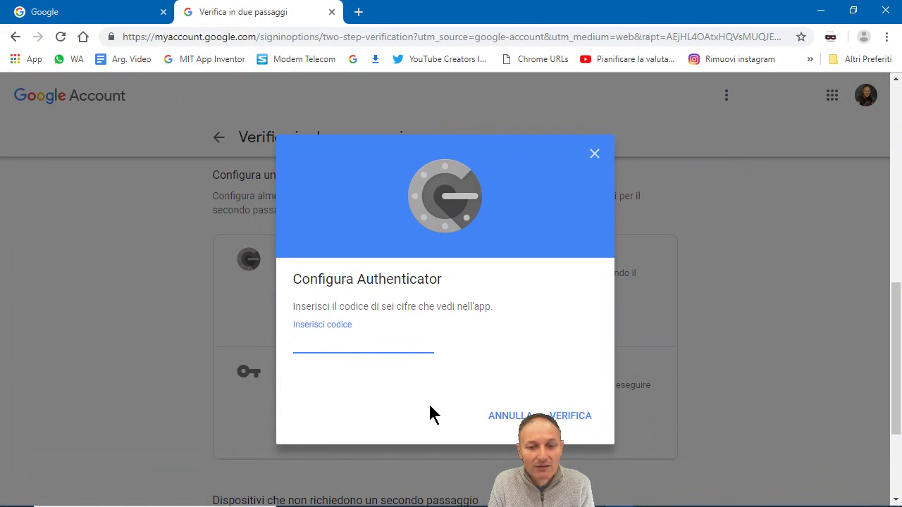
pyautogui.moveTo(685, 499)
pyautogui.click(649, 493)
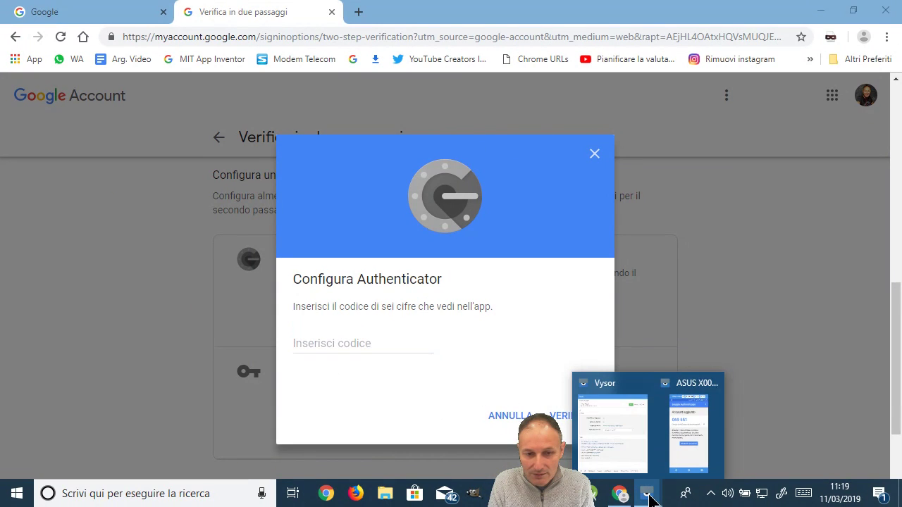
pyautogui.click(682, 386)
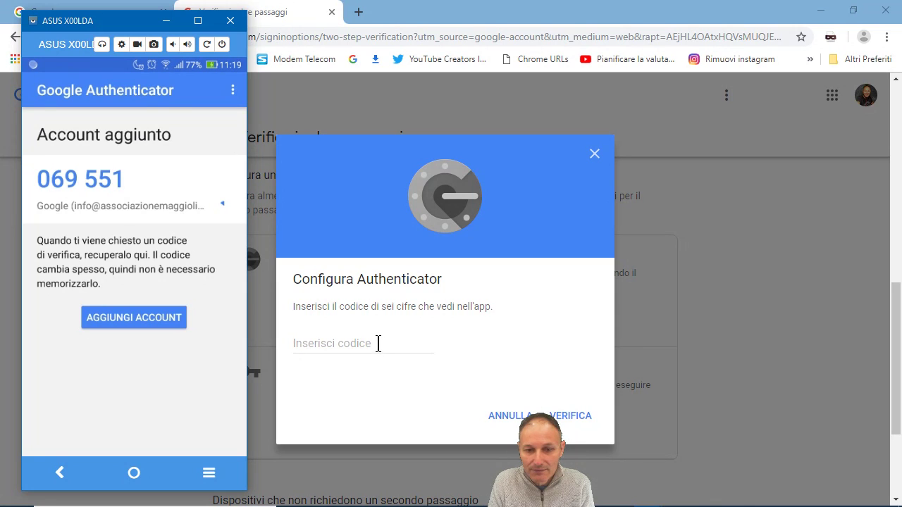
pyautogui.click(379, 343)
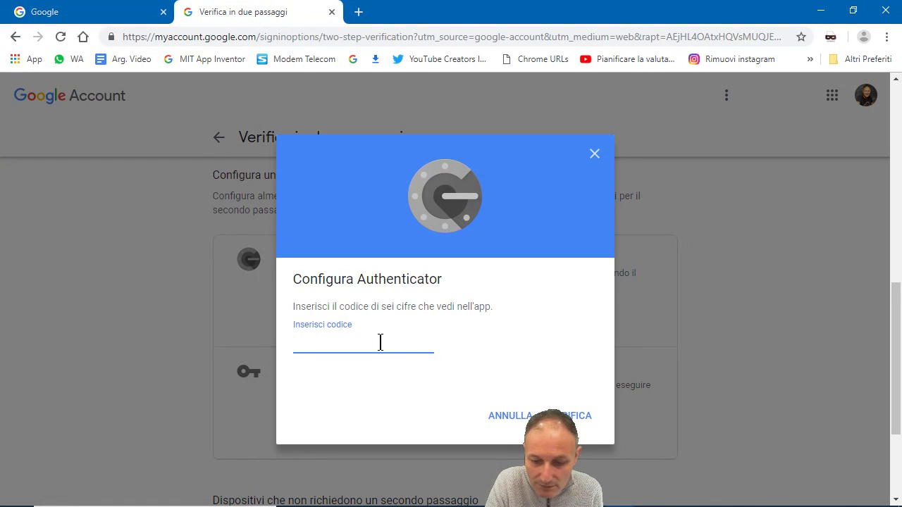
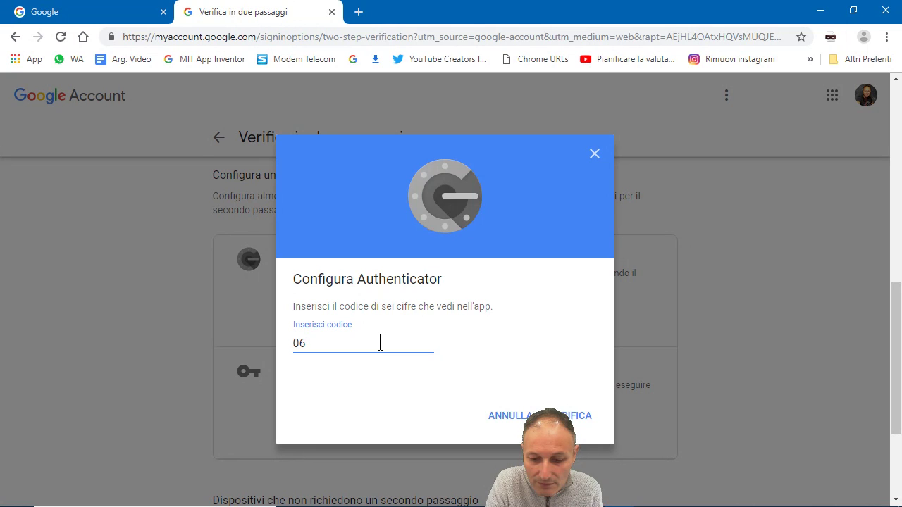
pyautogui.press('Return')
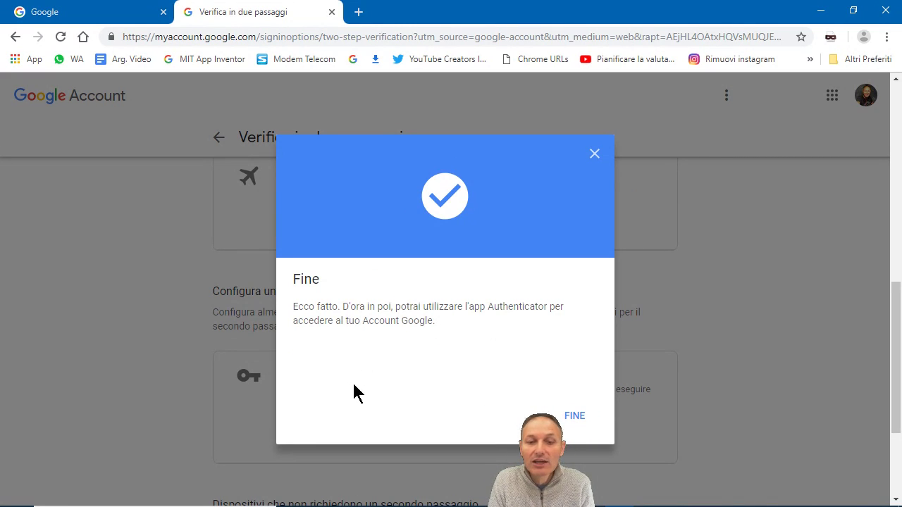
# Close the Fine dialog, check Authenticator su Android is listed, and open the account panel
pyautogui.click(569, 417)
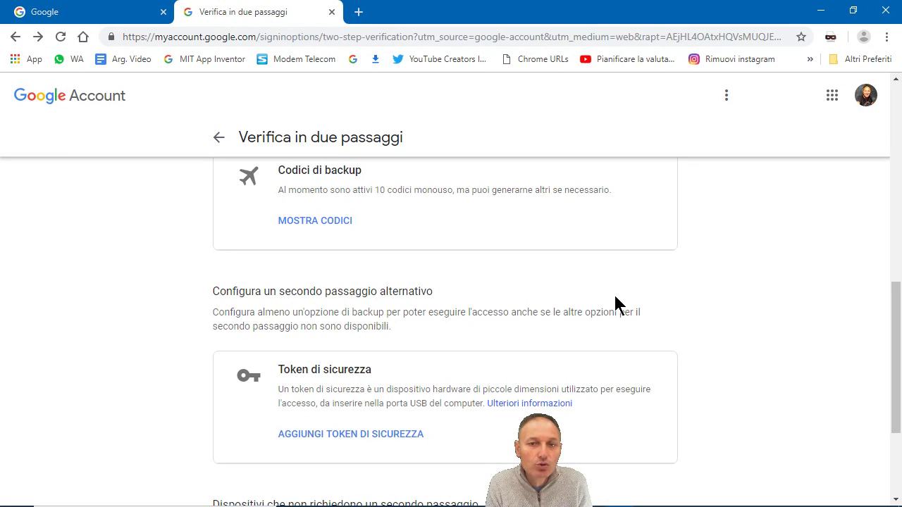
pyautogui.scroll(1, 629, 304)
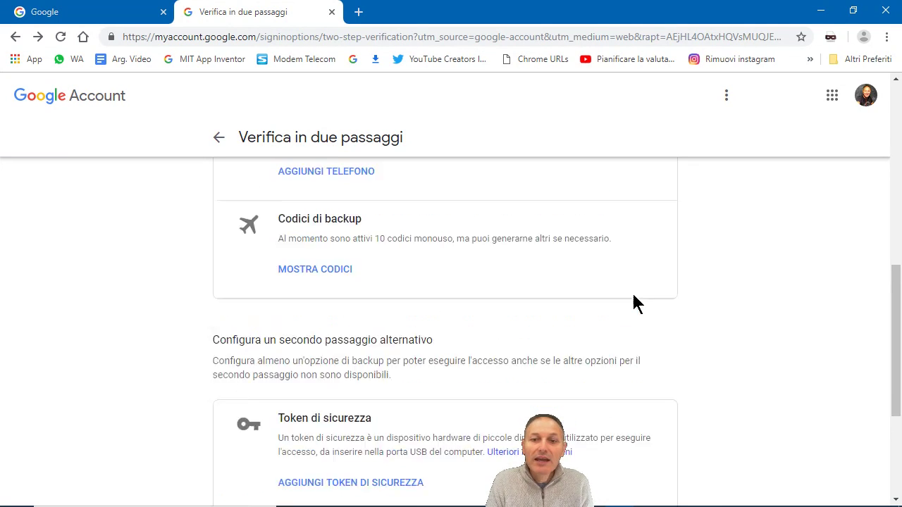
pyautogui.scroll(5, 634, 300)
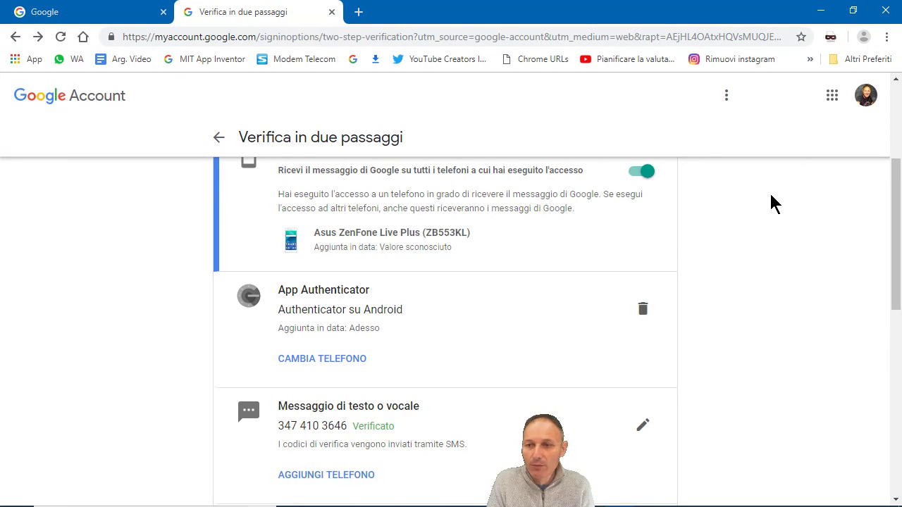
pyautogui.scroll(2, 782, 198)
pyautogui.scroll(1, 787, 196)
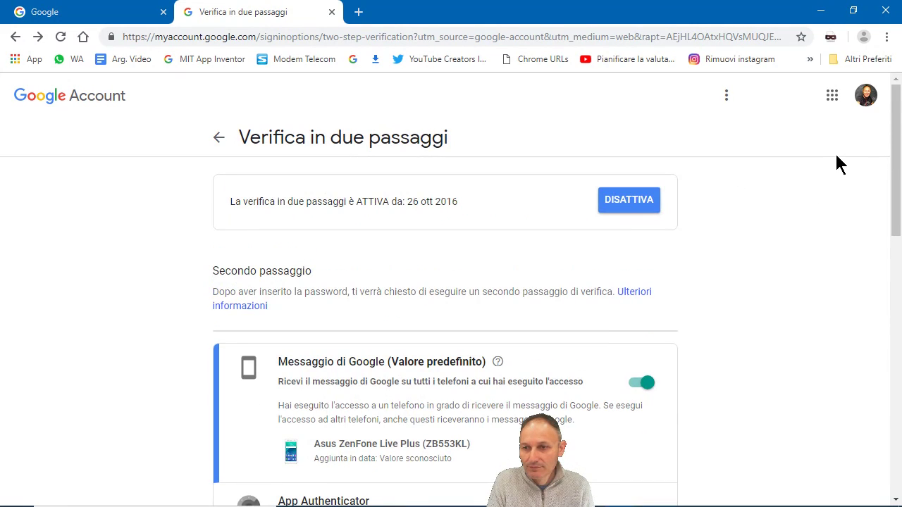
pyautogui.click(867, 96)
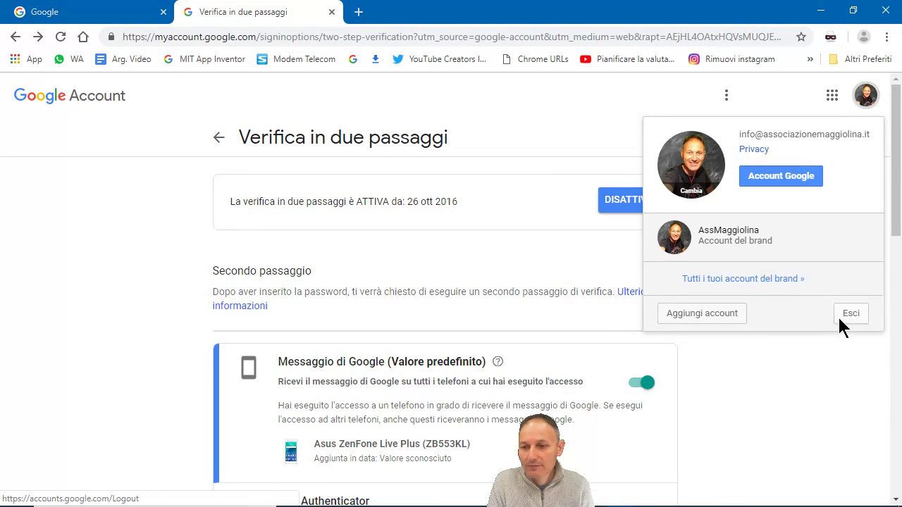
# Sign out, then sign back in on google.it with the account email and password
pyautogui.click(852, 315)
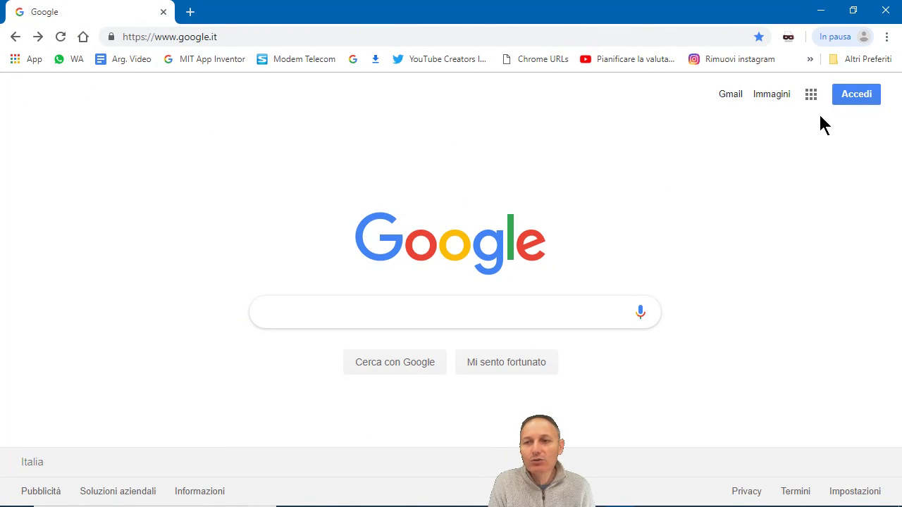
pyautogui.click(851, 98)
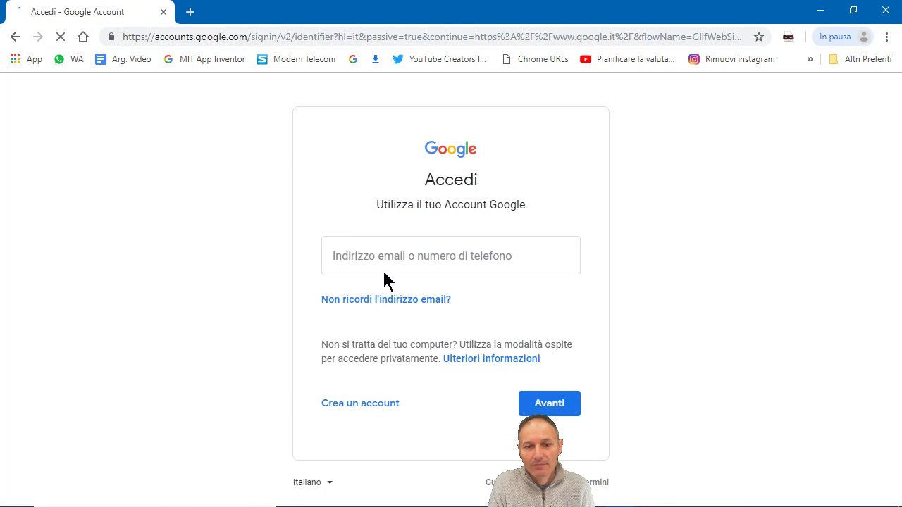
pyautogui.click(382, 253)
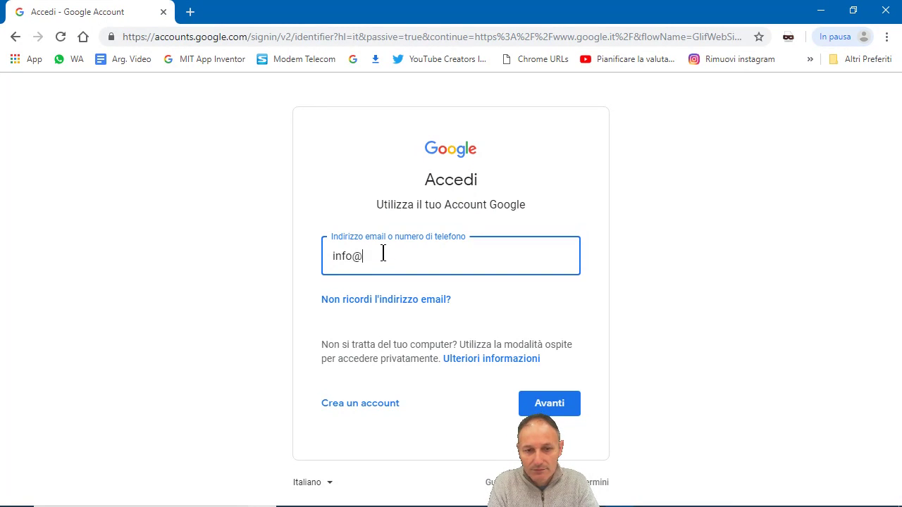
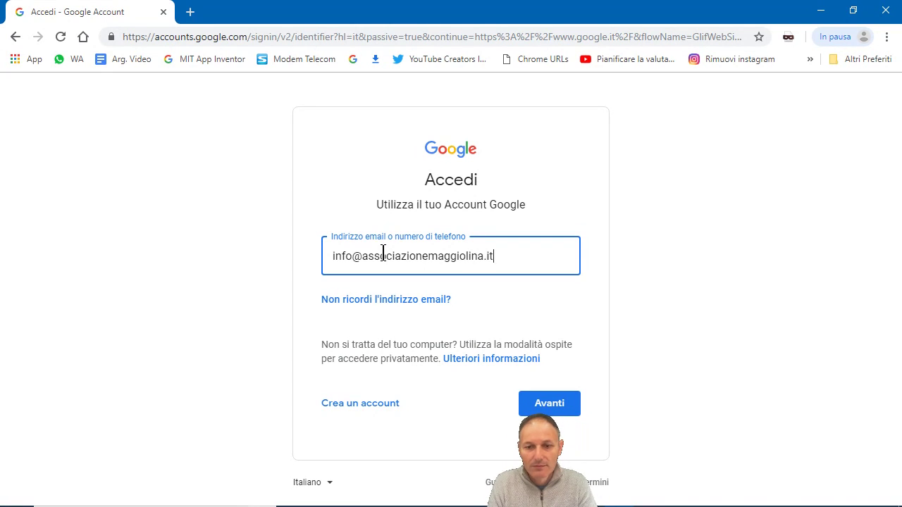
pyautogui.click(533, 408)
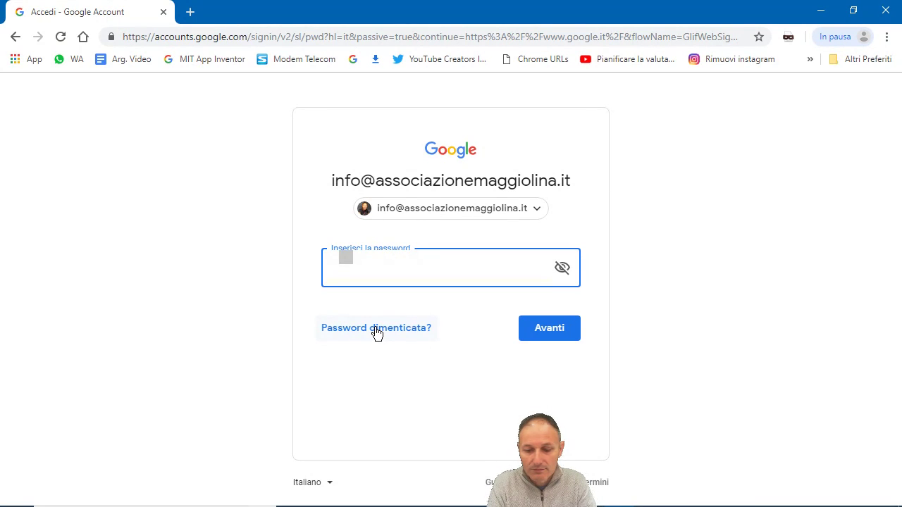
pyautogui.click(554, 339)
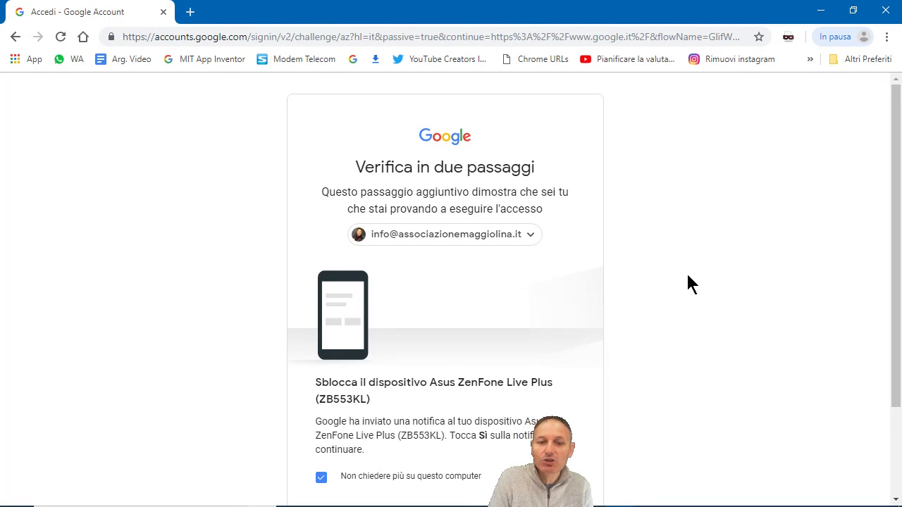
# View the sign-in prompt on the phone via Vysor, leave it unanswered, and choose Prova un altro metodo
pyautogui.scroll(-1, 685, 271)
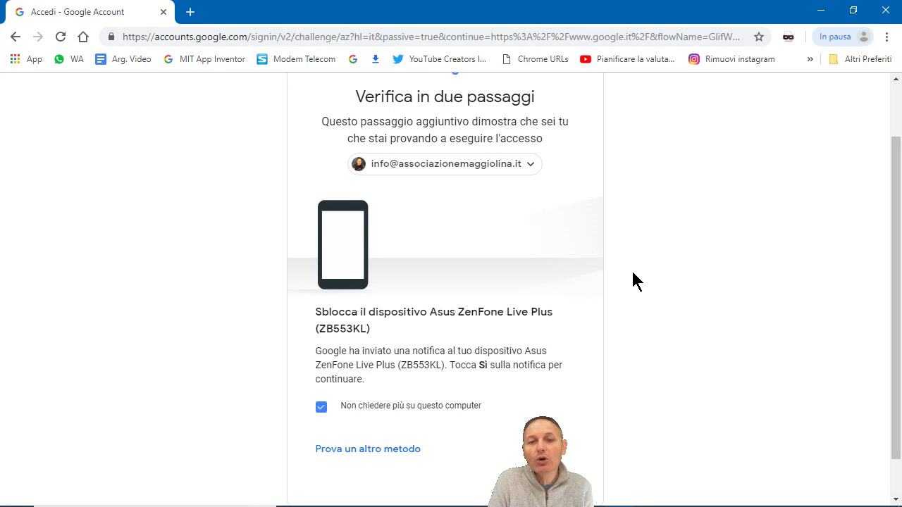
pyautogui.moveTo(549, 504)
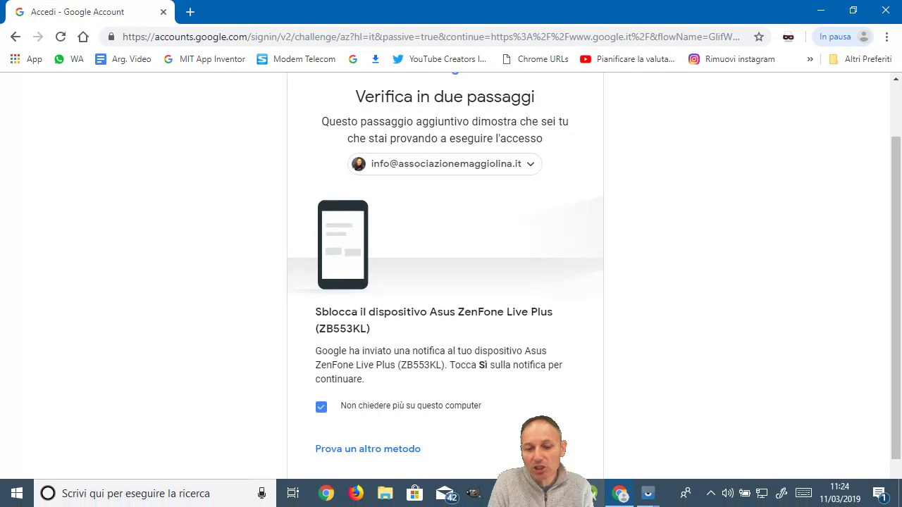
pyautogui.click(647, 493)
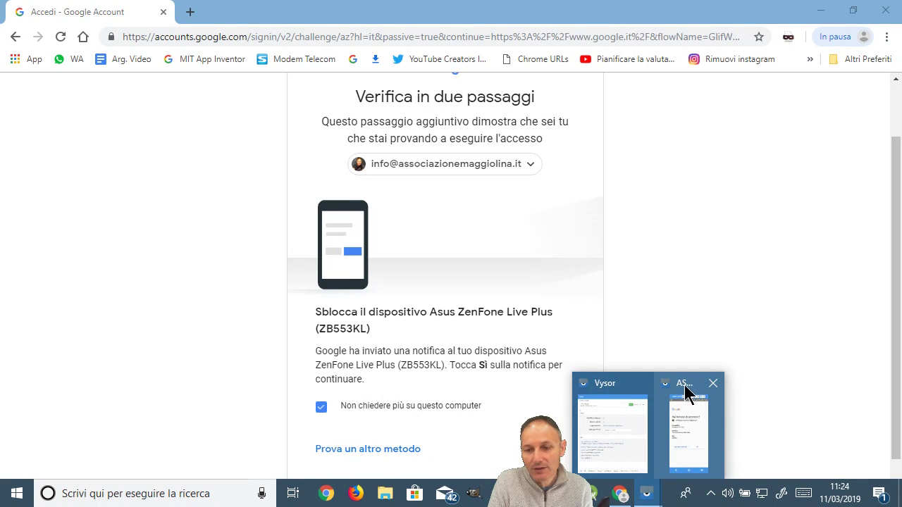
pyautogui.click(687, 423)
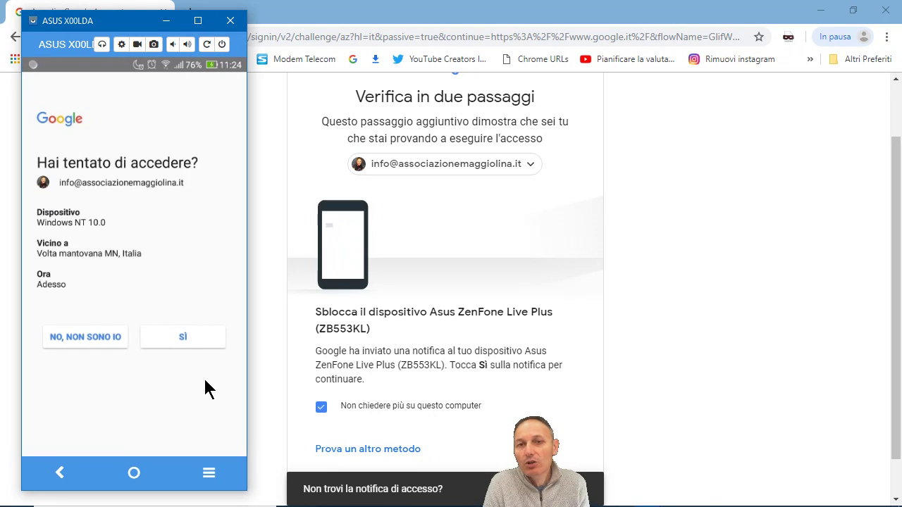
pyautogui.click(673, 327)
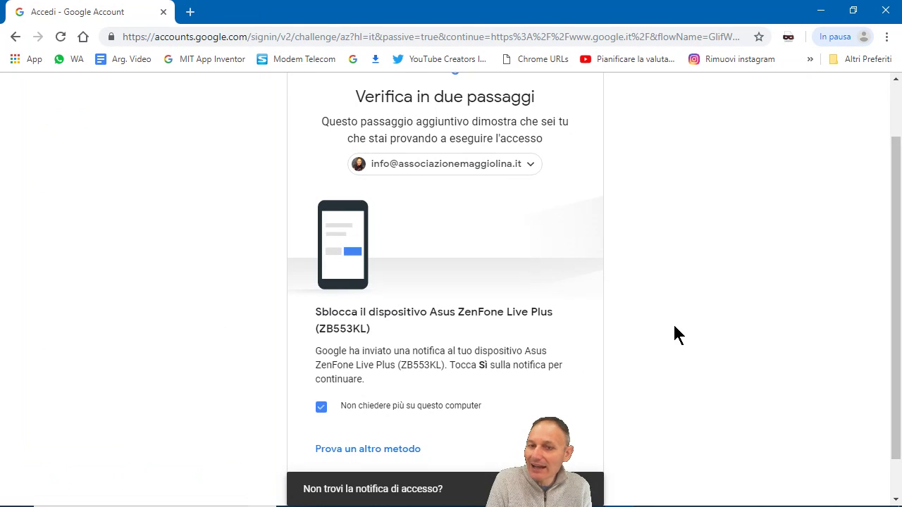
pyautogui.scroll(-1, 677, 336)
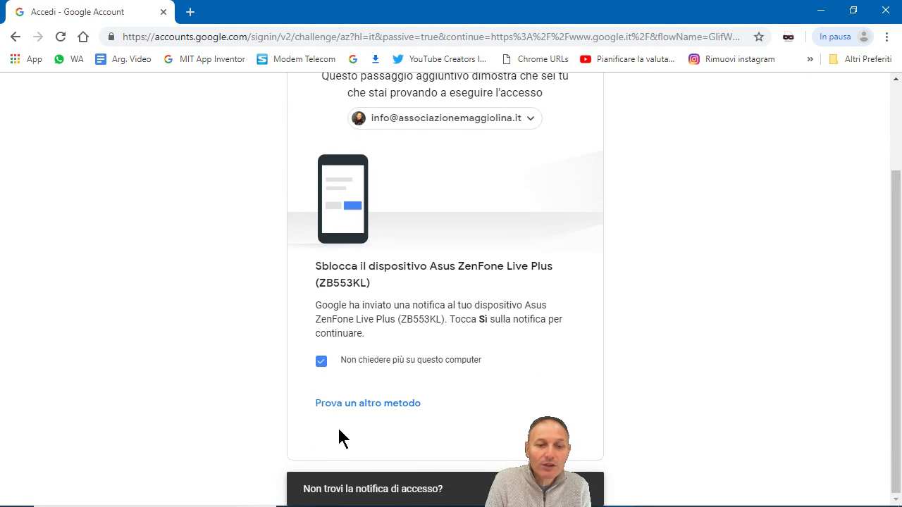
pyautogui.click(360, 406)
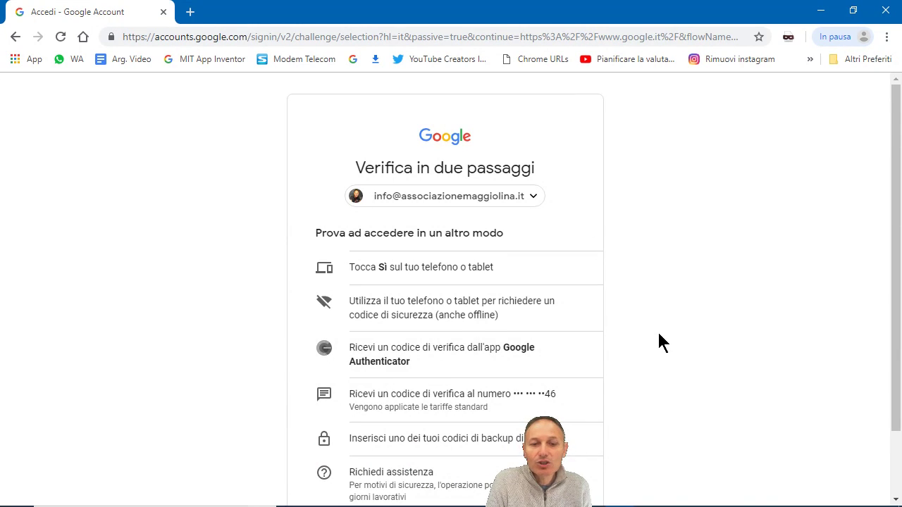
# Choose Google Authenticator and submit the six-digit code read from the phone in Vysor
pyautogui.scroll(-1, 660, 335)
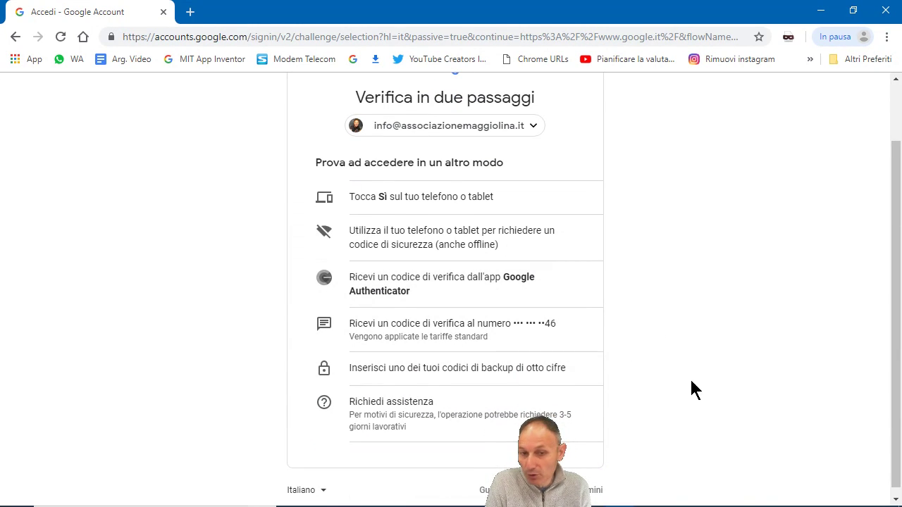
pyautogui.click(456, 286)
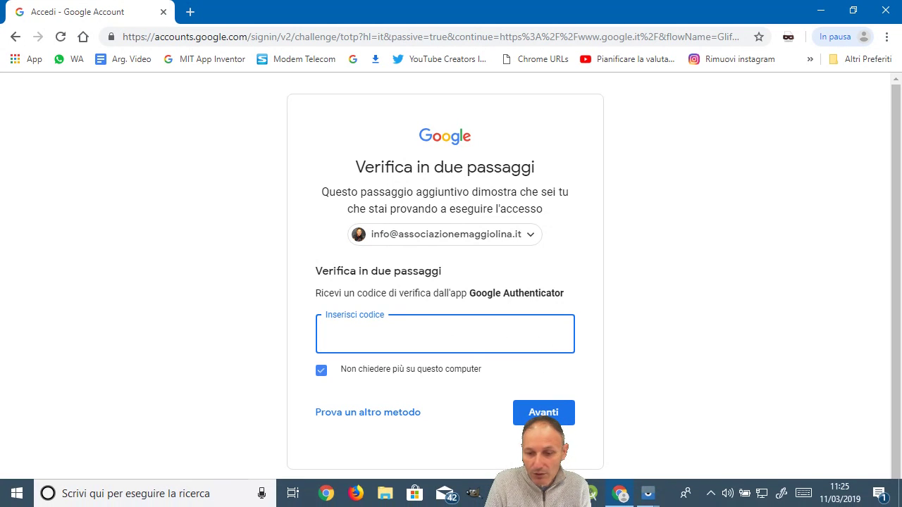
pyautogui.click(647, 496)
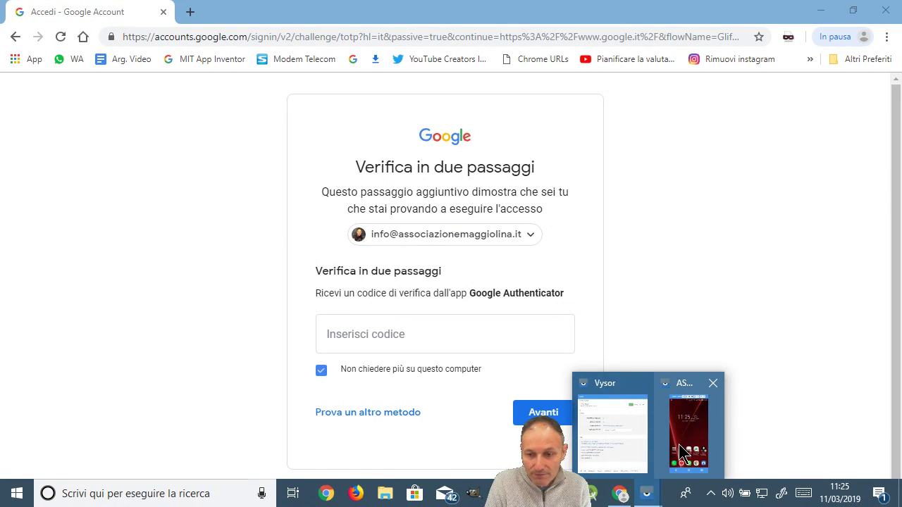
pyautogui.click(682, 451)
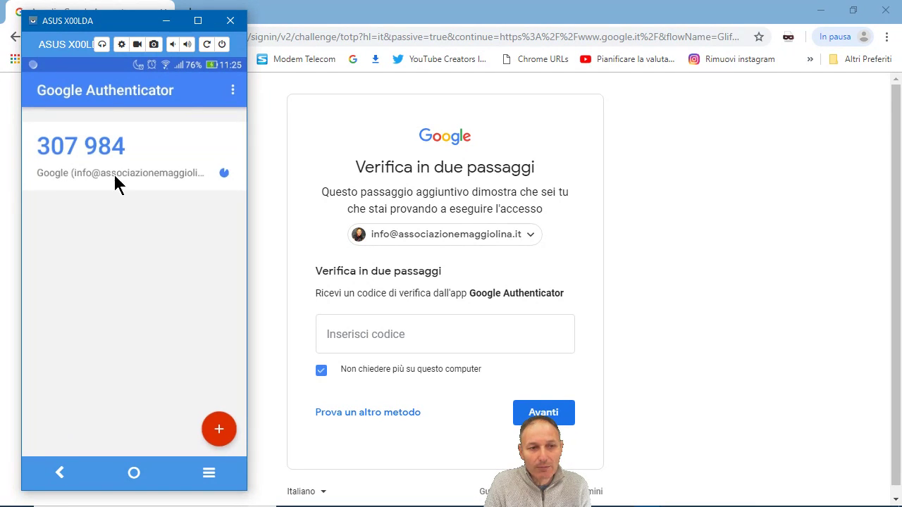
pyautogui.click(355, 328)
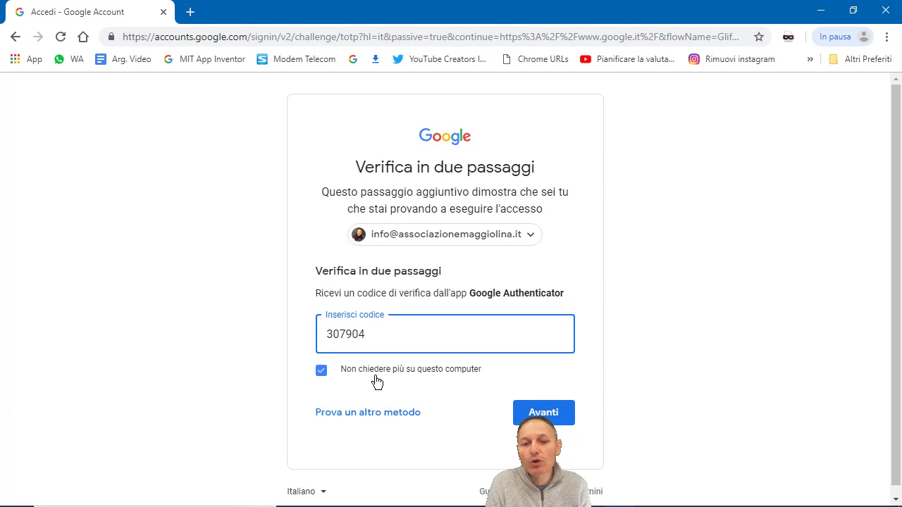
pyautogui.click(548, 416)
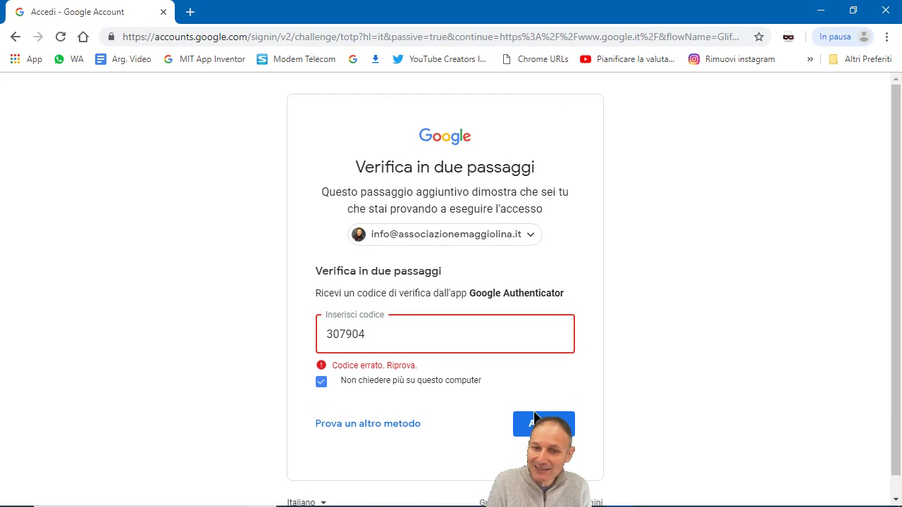
# Replace the rejected code with a fresh six-digit Authenticator code and submit it with Avanti
pyautogui.click(423, 333)
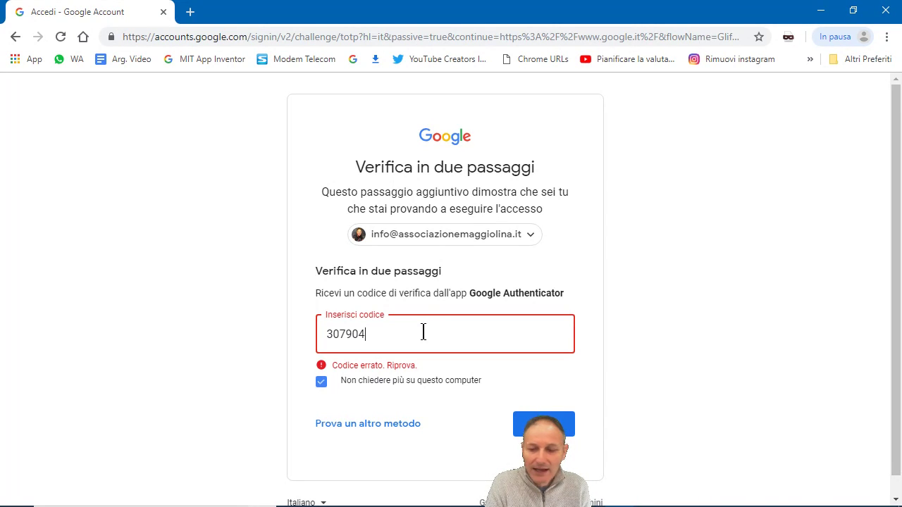
pyautogui.press('BackSpace')
pyautogui.press('BackSpace')
pyautogui.press('BackSpace')
pyautogui.press('BackSpace')
pyautogui.press('BackSpace')
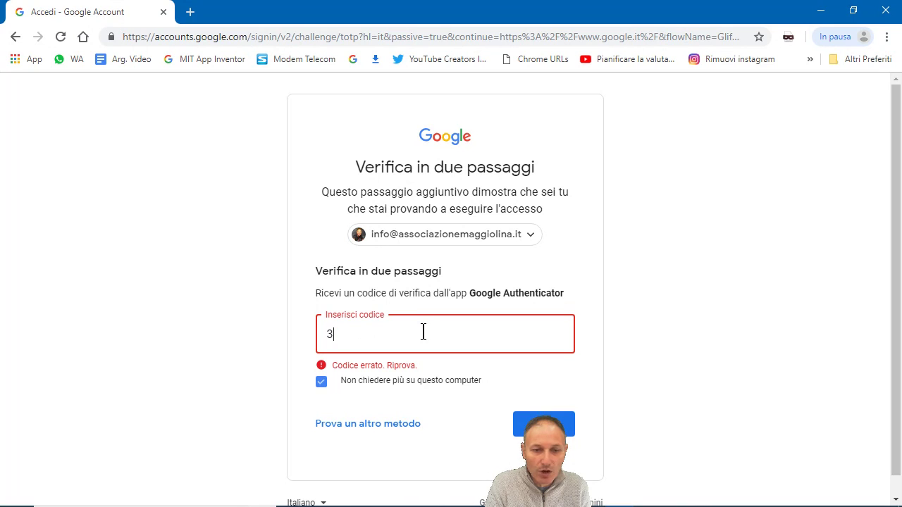
pyautogui.press('BackSpace')
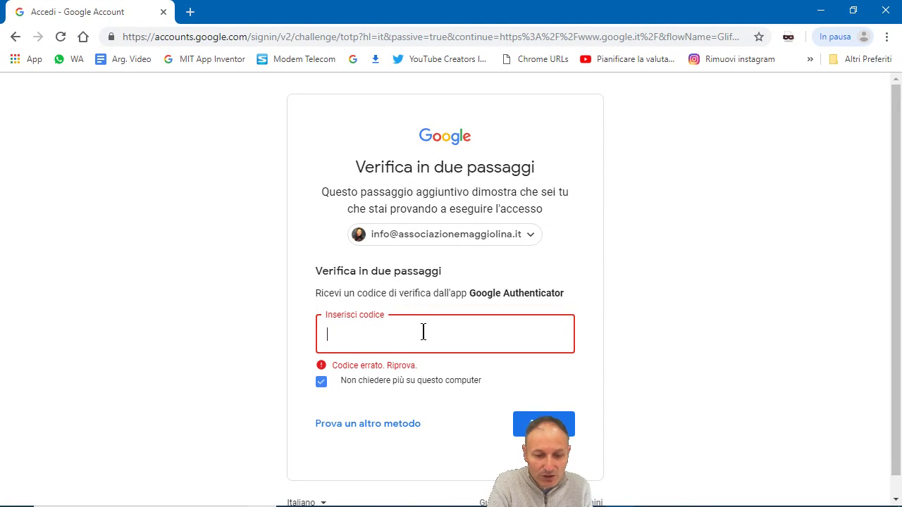
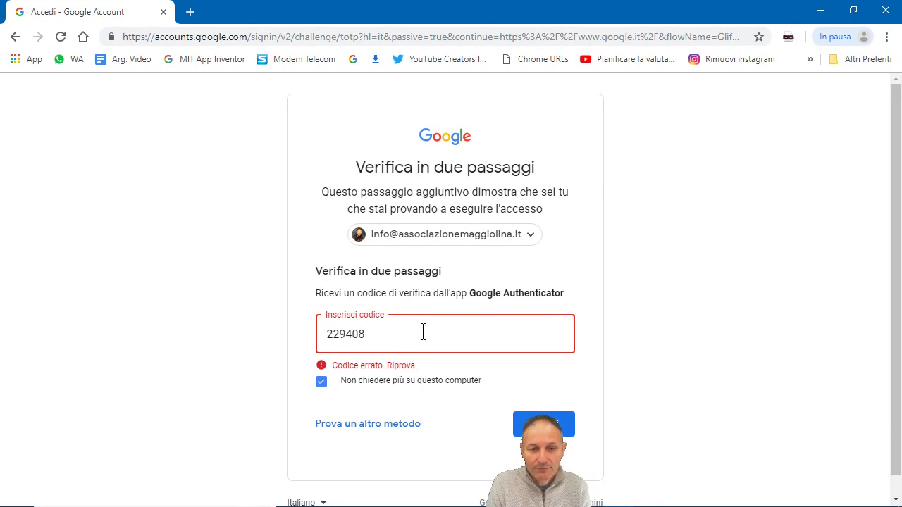
pyautogui.click(544, 424)
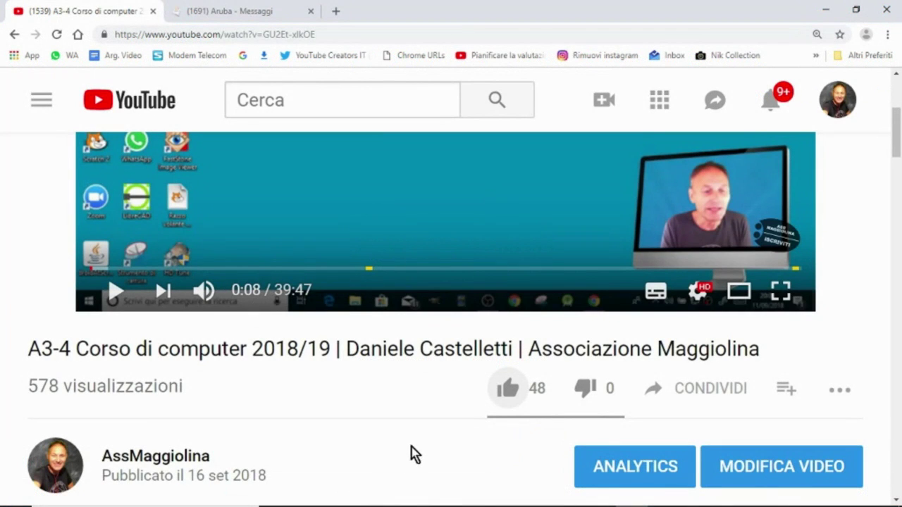
# Like the course video, subscribe to the AssMaggiolina channel, and enable notifications for all videos
pyautogui.click(508, 392)
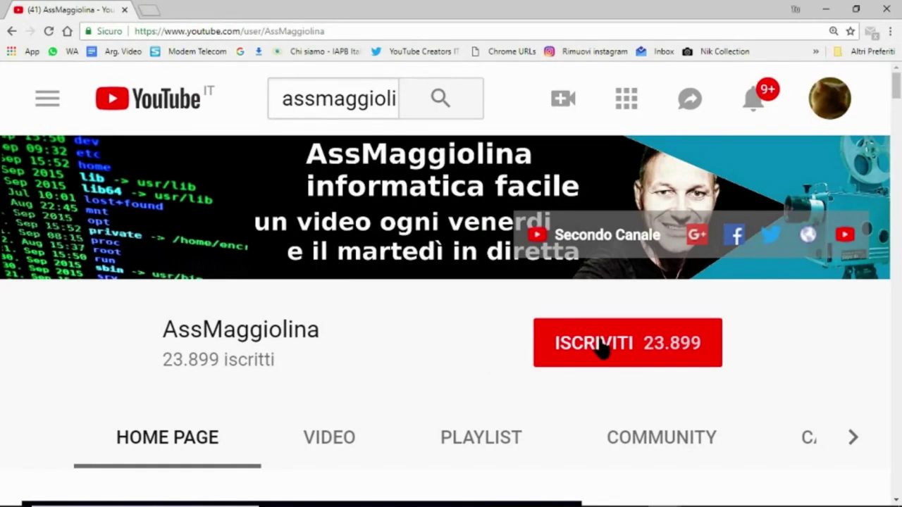
pyautogui.click(601, 351)
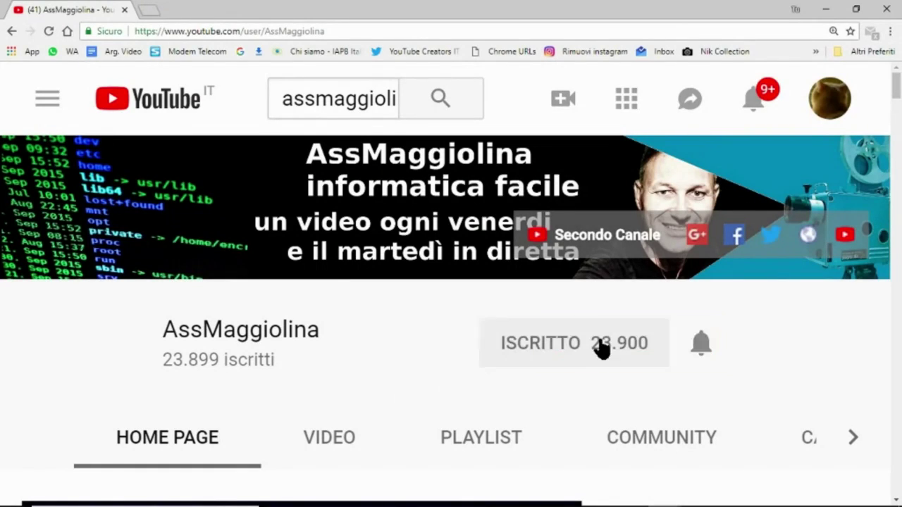
pyautogui.click(701, 344)
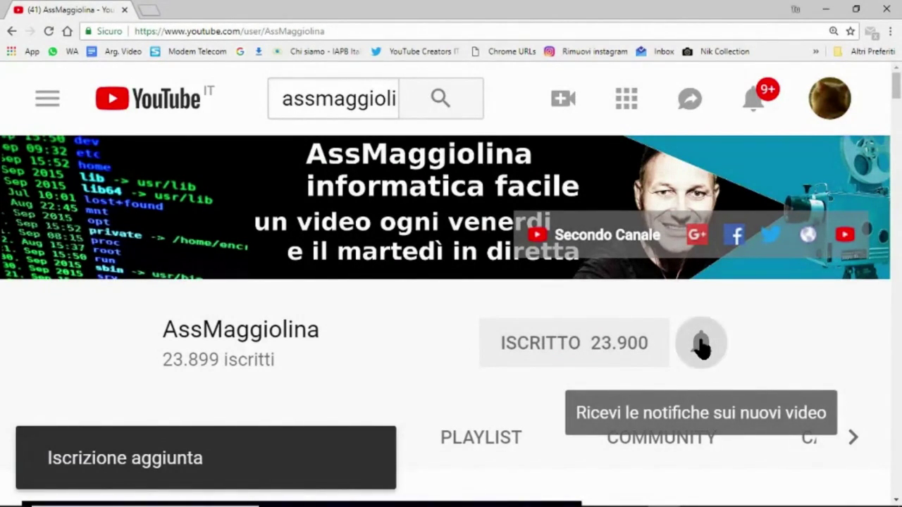